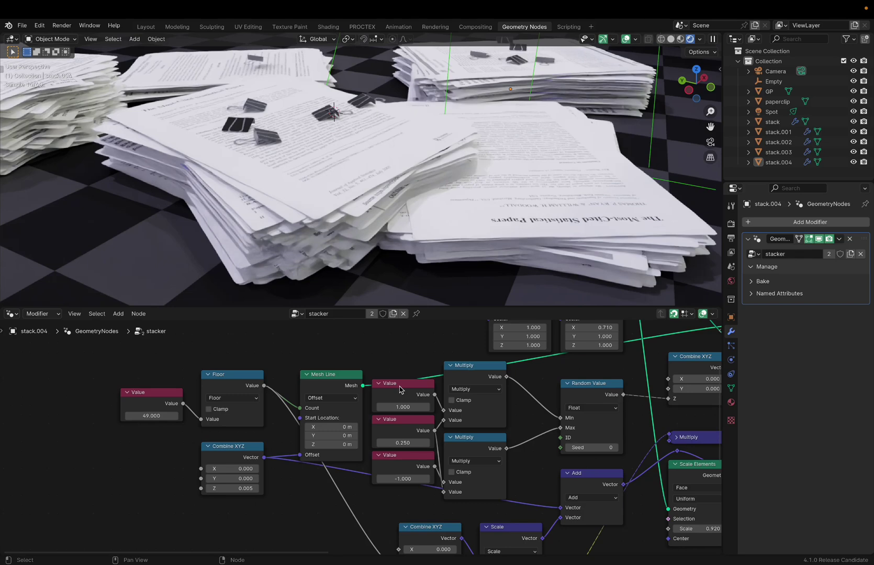
# Zoom the node editor in and out over stack.002's large Geometry Nodes tree.
pyautogui.scroll(3, 400, 390)
pyautogui.scroll(-3, 400, 390)
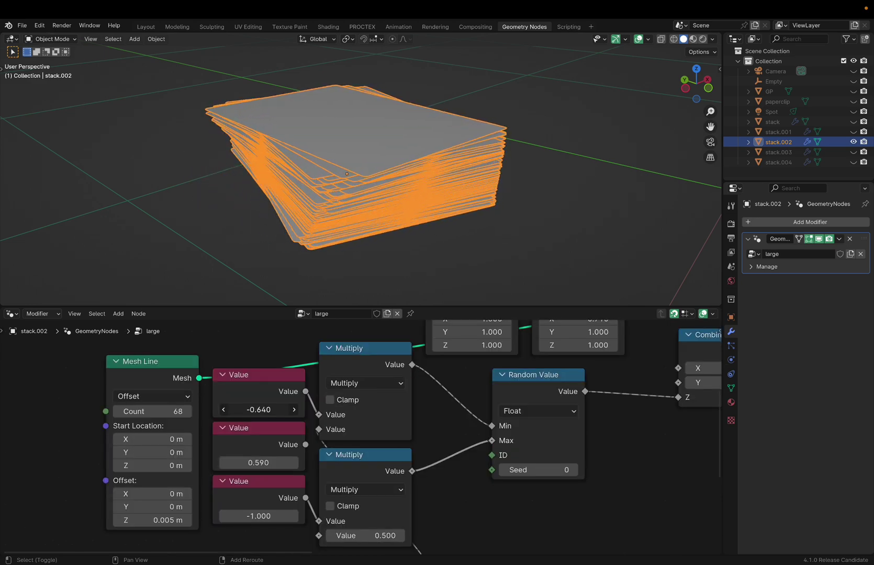
# Zoom out over the stacker tree, then box-select and deselect the row of vector math nodes.
pyautogui.scroll(-4, 428, 420)
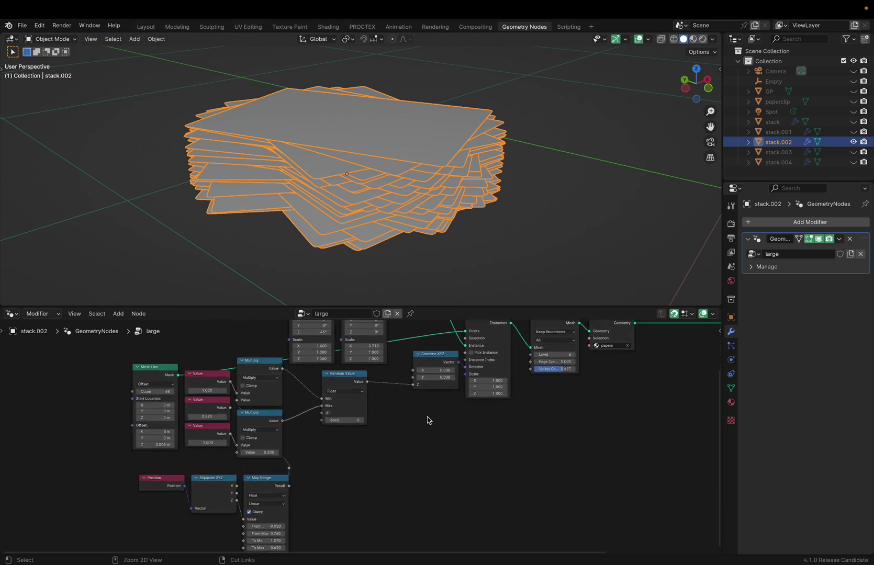
pyautogui.scroll(-2, 427, 421)
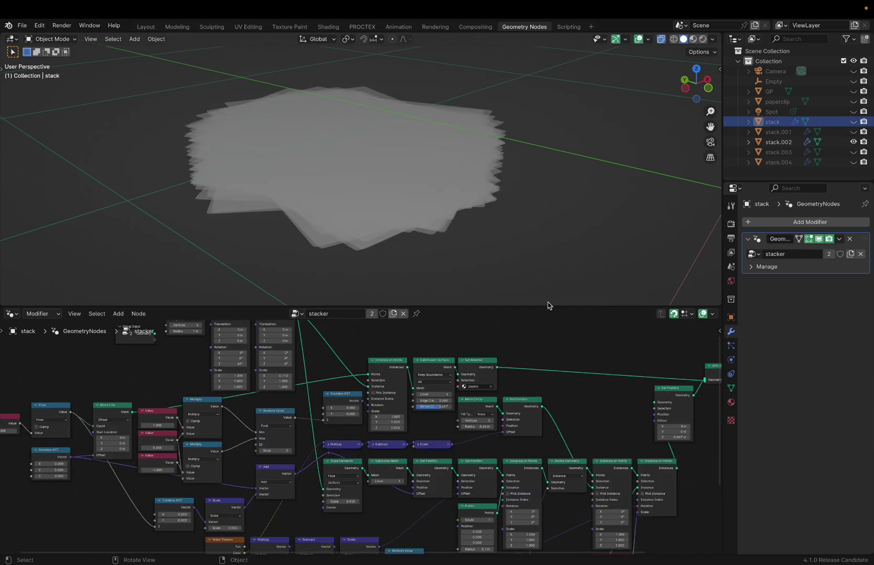
pyautogui.scroll(-4, 576, 386)
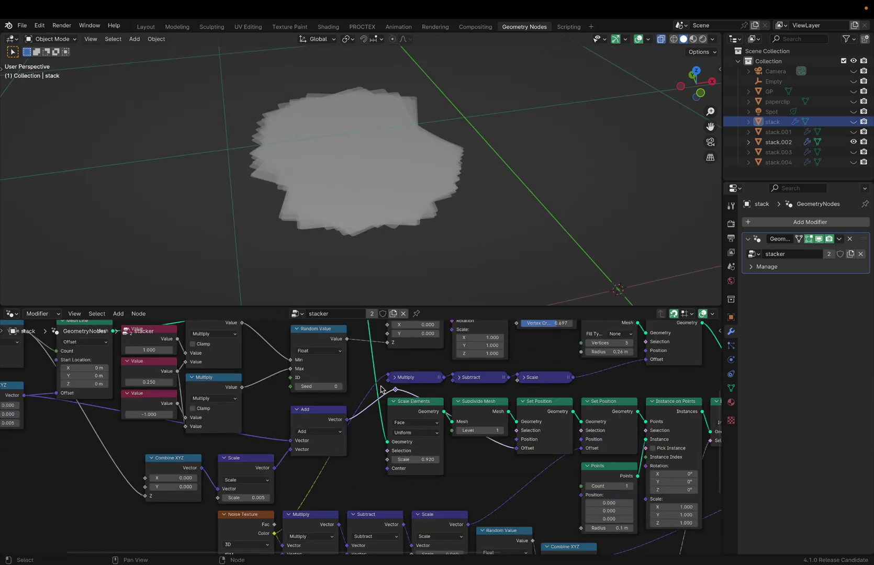
pyautogui.scroll(-3, 381, 389)
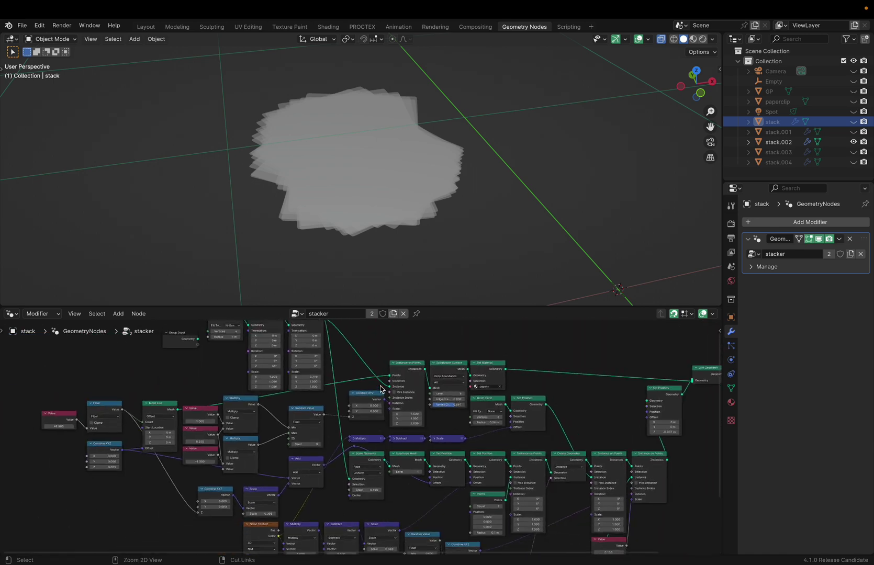
pyautogui.scroll(2, 380, 390)
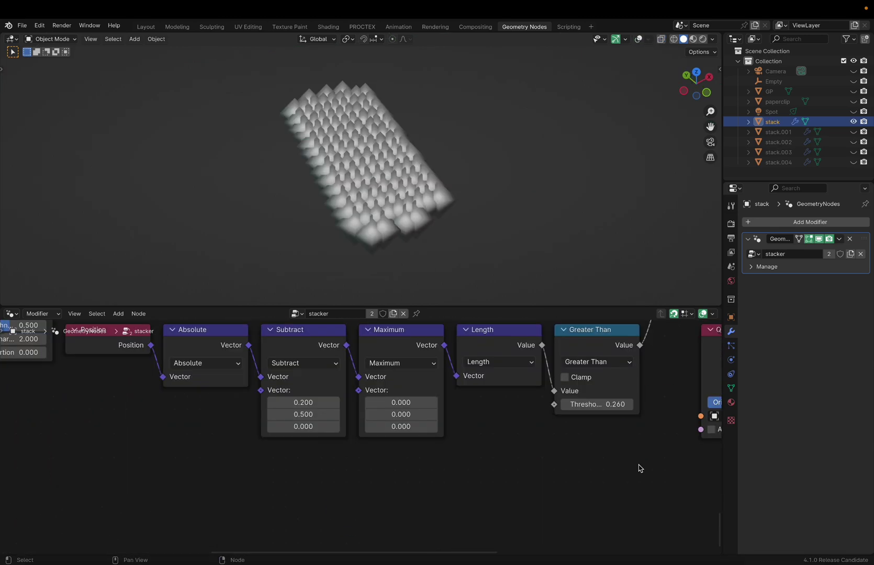
pyautogui.moveTo(640, 468); pyautogui.dragTo(105, 398)
pyautogui.click(121, 451)
# Lower the Subtract node's Y value to 0.080 to widen the shape.
pyautogui.keyDown('shift'); pyautogui.moveTo(303, 413); pyautogui.dragTo(276, 403); pyautogui.keyUp('shift')
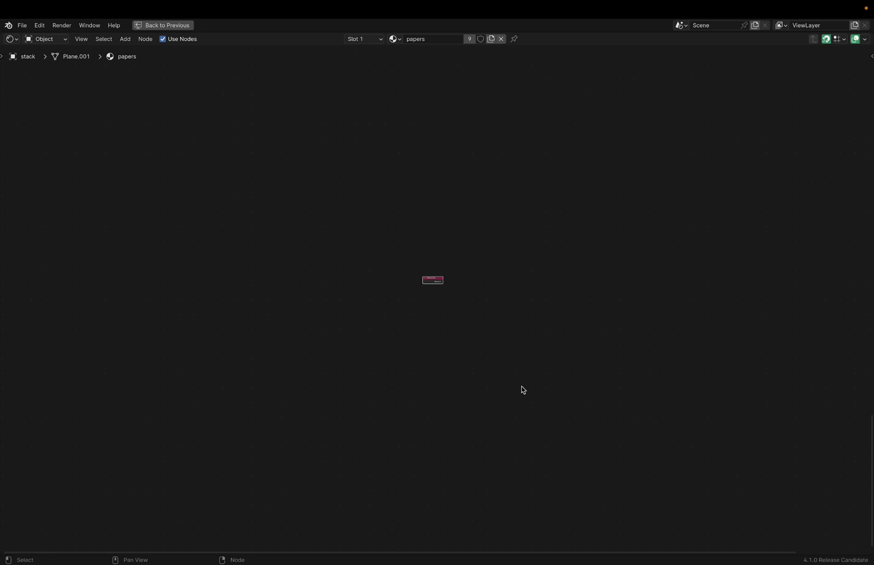
# Preview the Object Info node's Random output on the papers so each sheet gets a different grey.
pyautogui.press('Home')
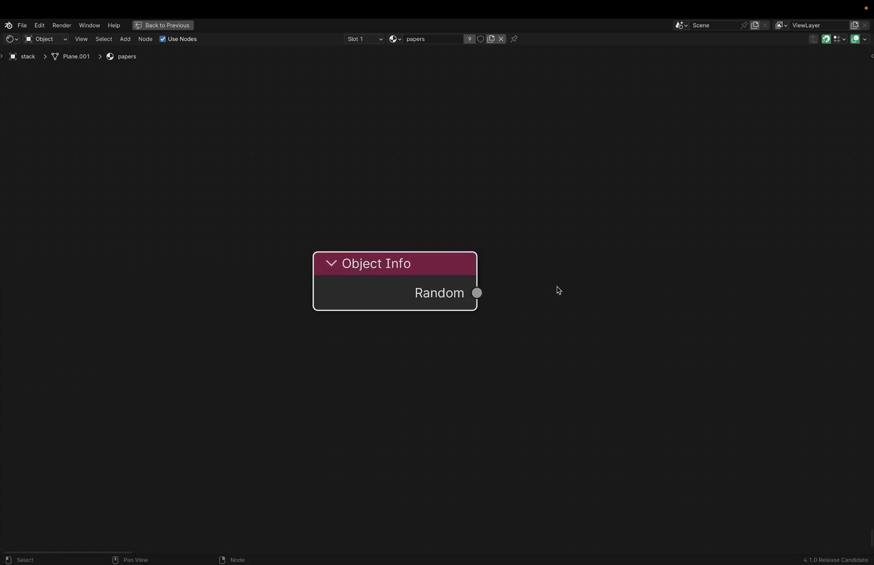
pyautogui.moveTo(286, 352); pyautogui.dragTo(483, 221)
pyautogui.hotkey('ctrl', 'space')
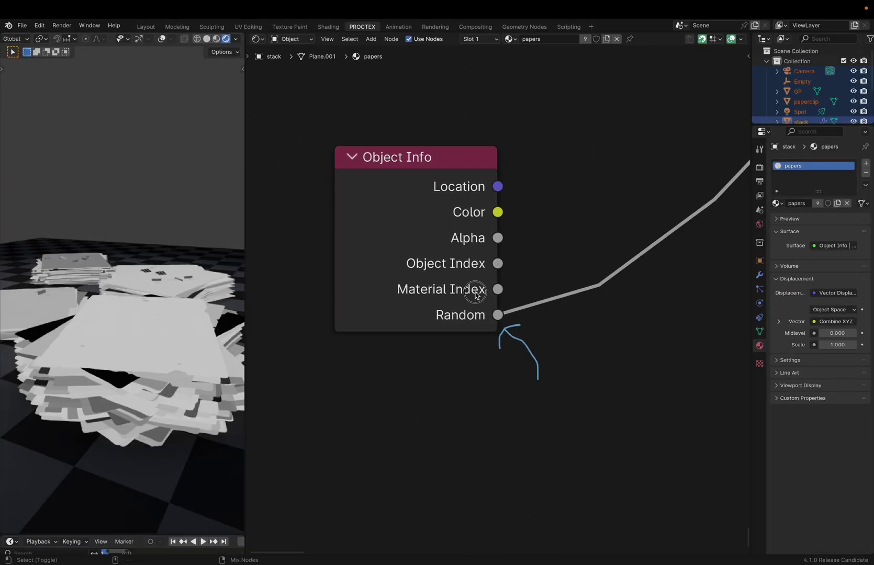
pyautogui.keyDown('ctrl'); pyautogui.keyDown('shift'); pyautogui.click(474, 295); pyautogui.keyUp('shift'); pyautogui.keyUp('ctrl')
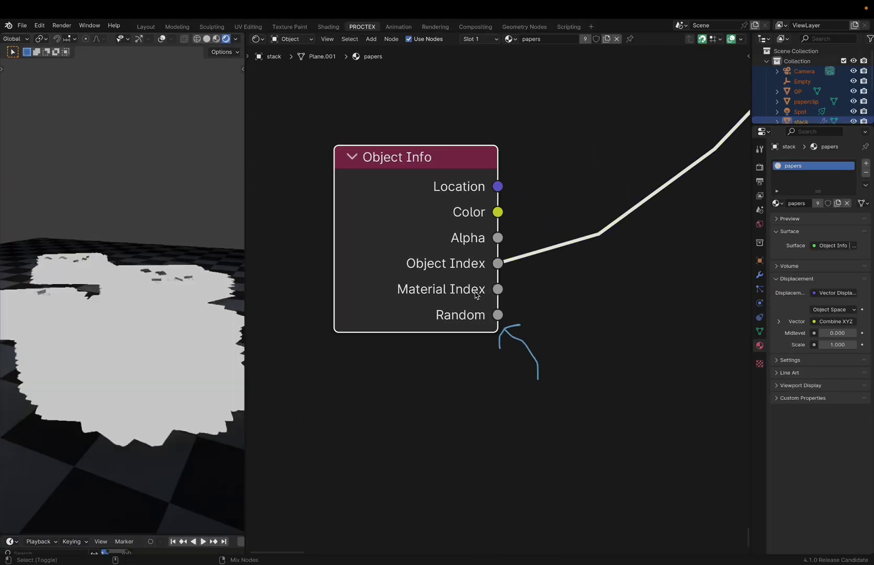
pyautogui.keyDown('ctrl'); pyautogui.keyDown('shift'); pyautogui.click(476, 295); pyautogui.keyUp('shift'); pyautogui.keyUp('ctrl')
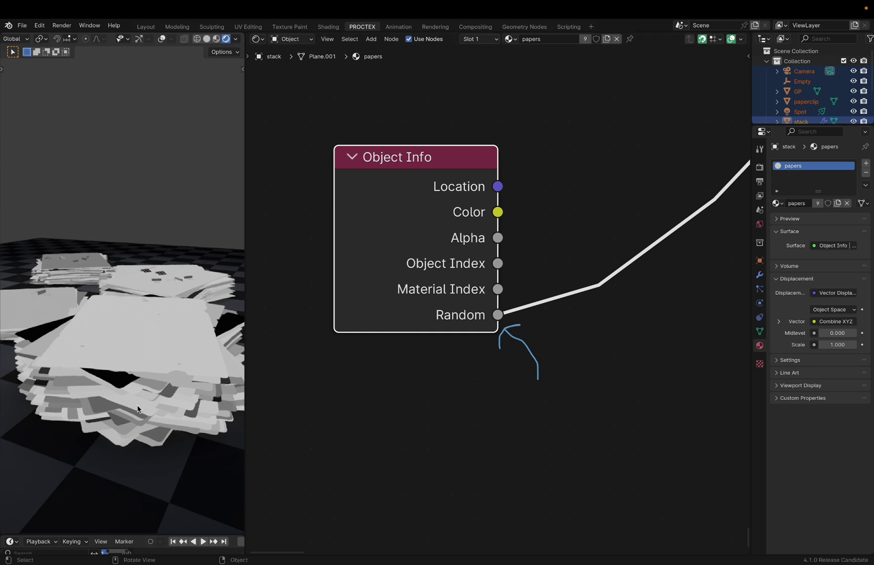
pyautogui.moveTo(137, 410); pyautogui.dragTo(131, 401, button='middle')
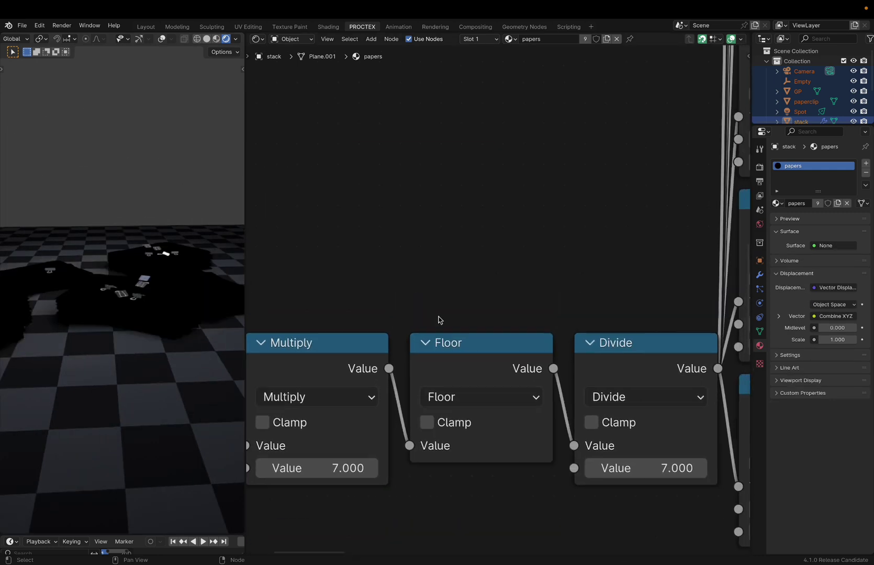
# Pan around the papers node tree and select the upper Multiply node.
pyautogui.scroll(-3, 441, 319)
pyautogui.hscroll(-10, 441, 318)
pyautogui.hscroll(10, 326, 261)
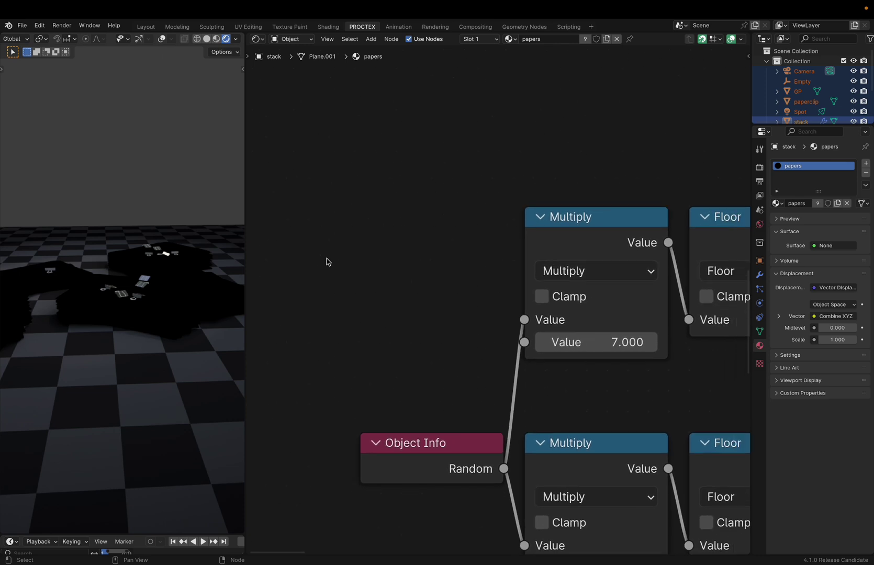
pyautogui.click(391, 201)
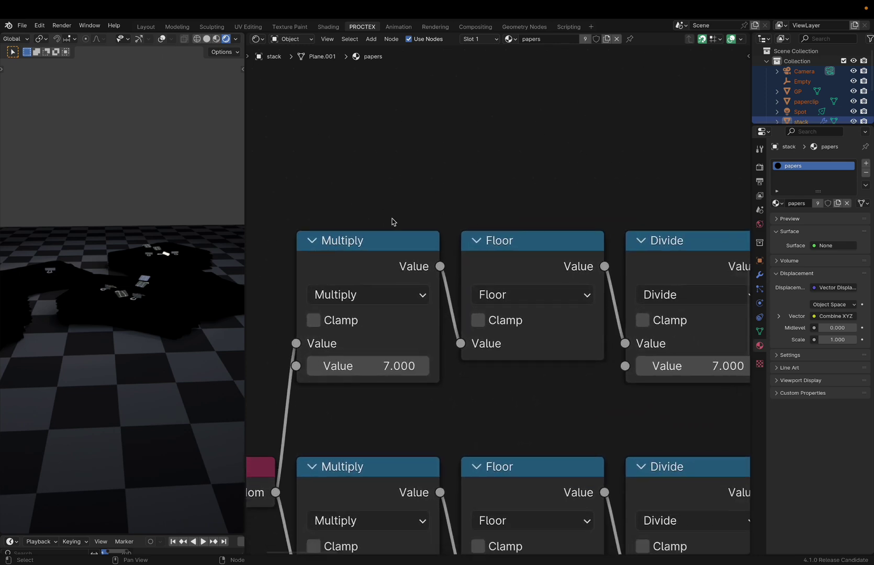
pyautogui.click(388, 260)
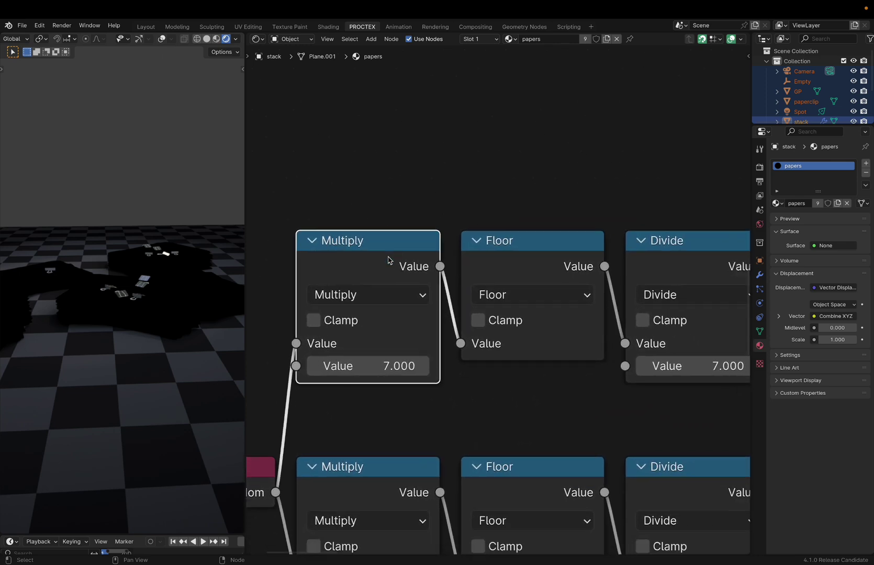
# Centre the view on the Floor node, select the Divide node, and underline the 0–1 sketch.
pyautogui.moveTo(433, 371); pyautogui.dragTo(437, 410, button='middle')
pyautogui.click(487, 287)
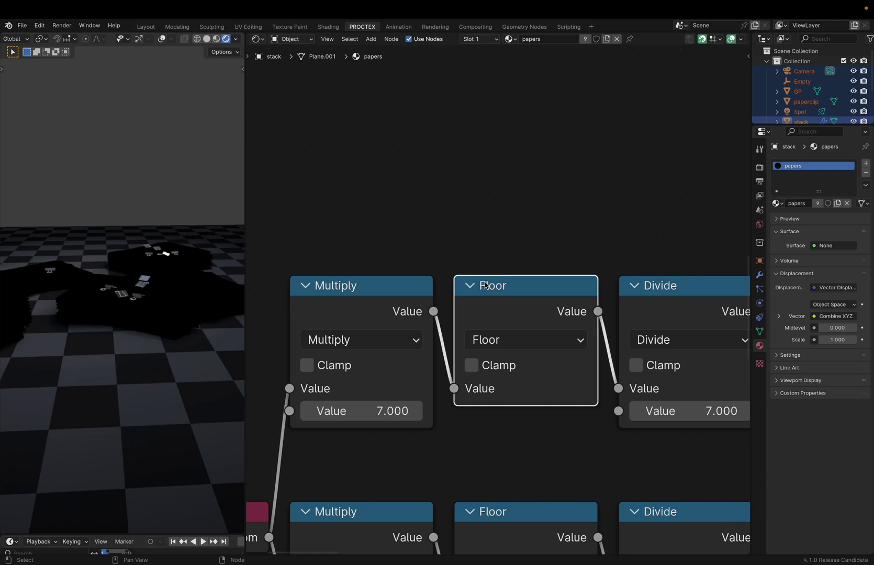
pyautogui.press('KP_Decimal')
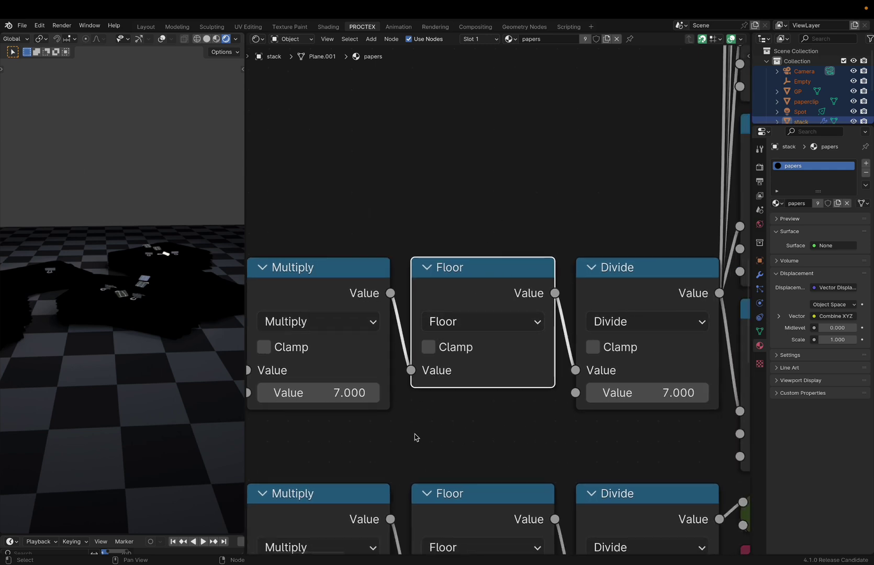
pyautogui.click(632, 319)
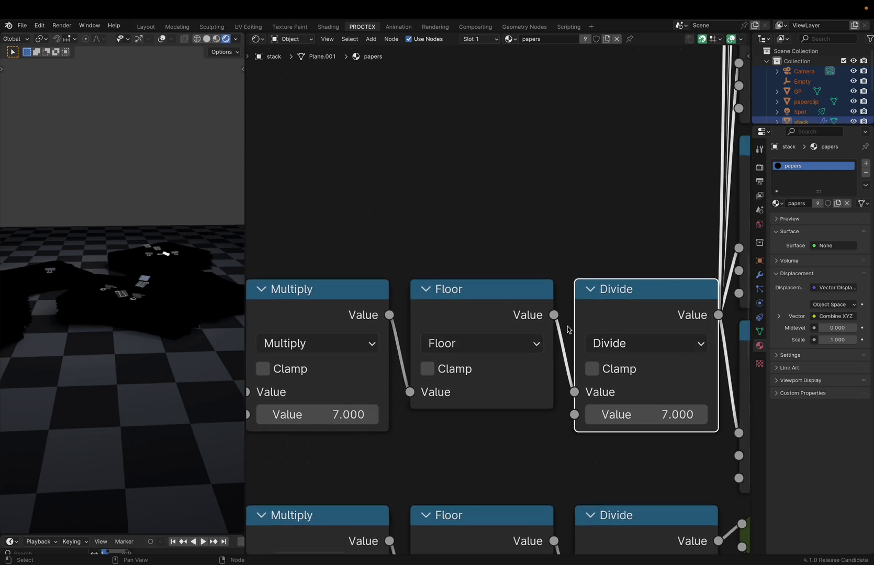
pyautogui.scroll(5, 641, 289)
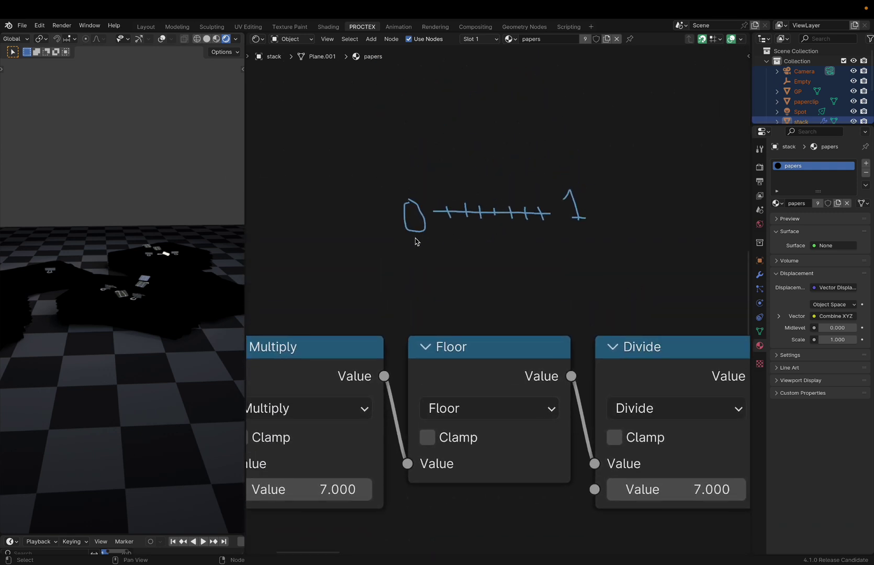
pyautogui.moveTo(414, 247)
pyautogui.mouseDown()
pyautogui.moveTo(437, 264)
pyautogui.moveTo(545, 267)
pyautogui.moveTo(591, 246)
pyautogui.mouseUp()
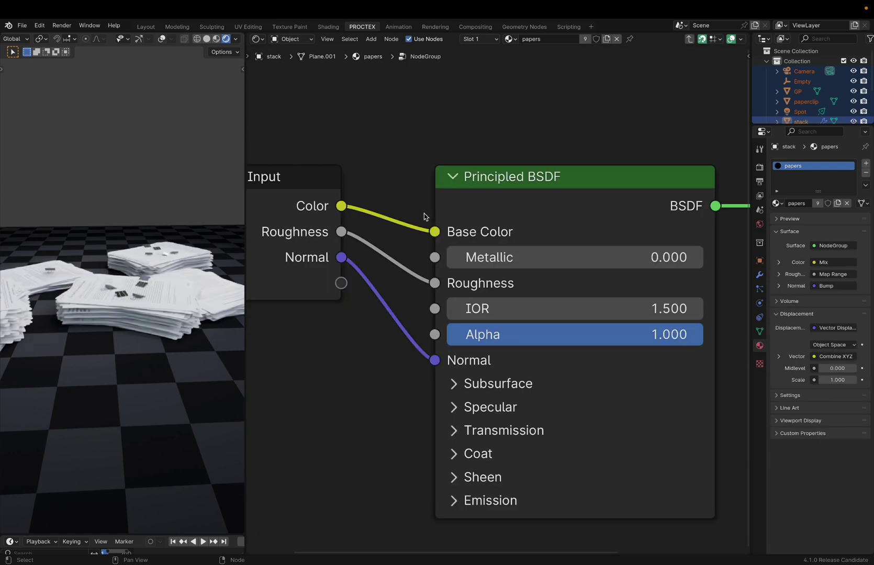
# Paste the copied nodes into the papers material tree and drag them into place.
pyautogui.hscroll(-5, 425, 220)
pyautogui.moveTo(457, 273)
pyautogui.mouseDown()
pyautogui.moveTo(378, 194)
pyautogui.moveTo(414, 210)
pyautogui.moveTo(456, 272)
pyautogui.mouseUp()
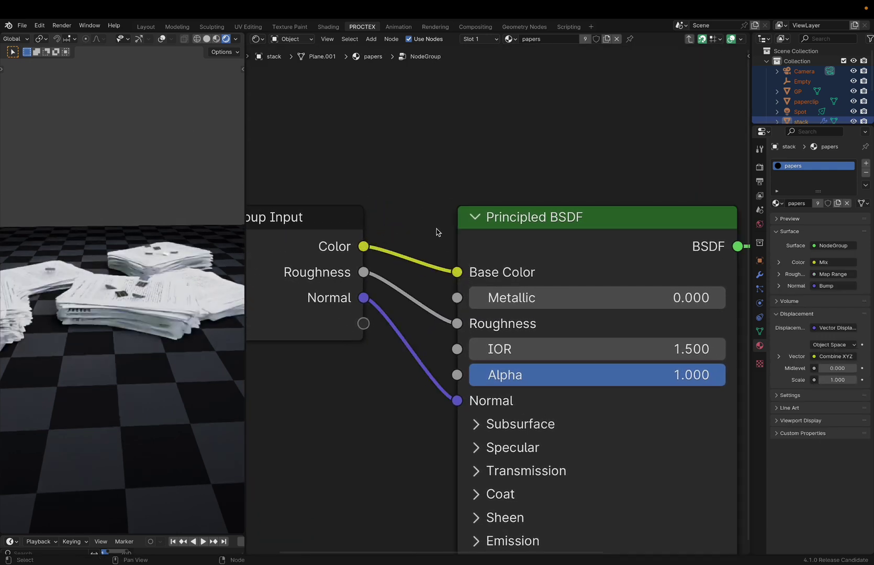
pyautogui.hotkey('ctrl', 'v')
pyautogui.moveTo(429, 220); pyautogui.dragTo(429, 116)
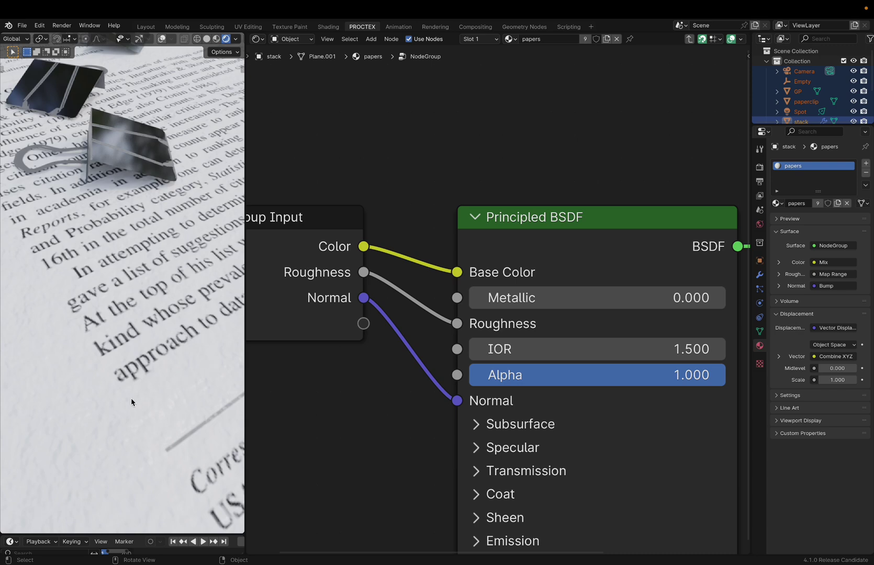
pyautogui.press('Tab')
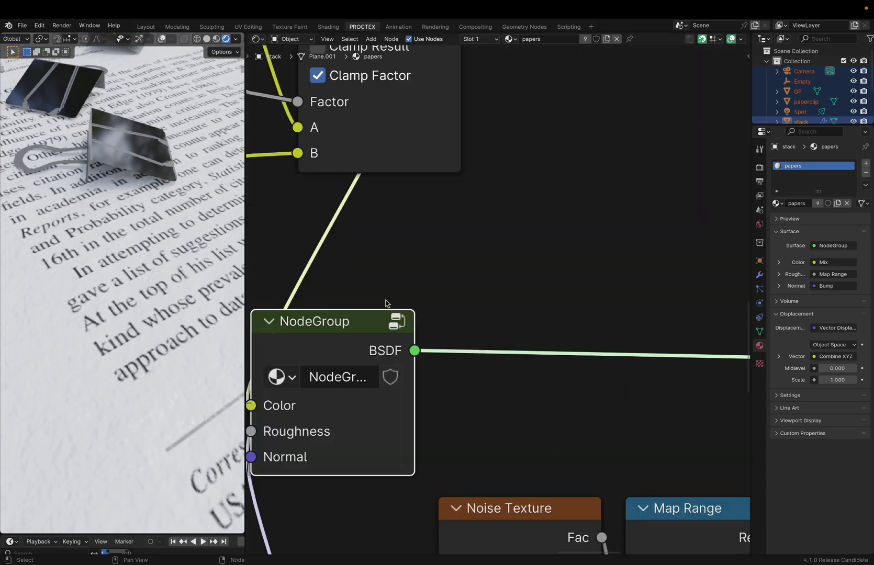
pyautogui.scroll(-5, 562, 421)
pyautogui.scroll(3, 601, 464)
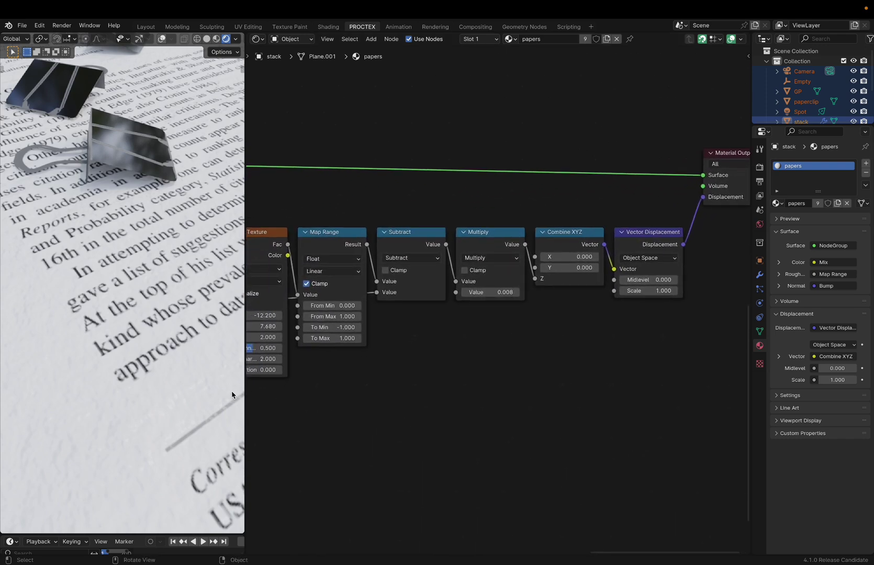
pyautogui.press('z')
pyautogui.click(263, 384)
pyautogui.moveTo(263, 384); pyautogui.dragTo(216, 394, button='middle')
pyautogui.scroll(3, 214, 393)
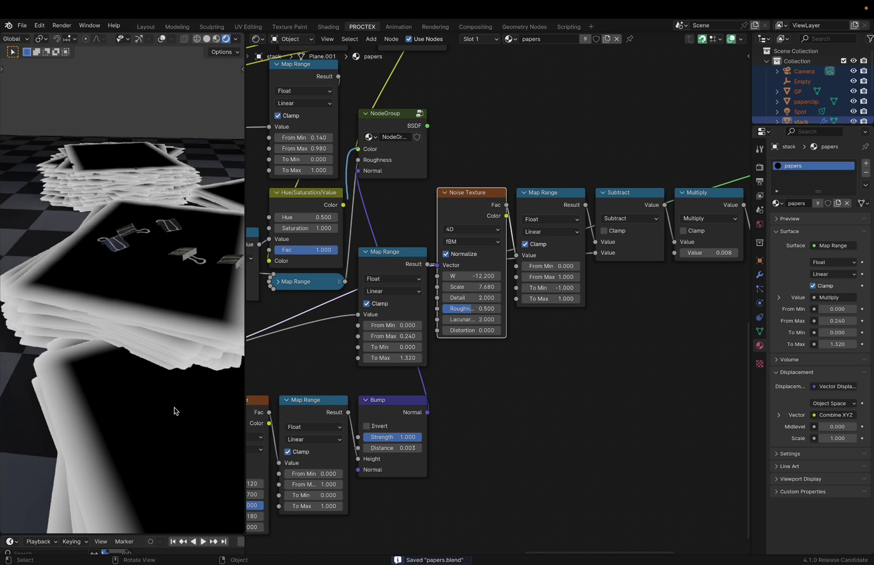
pyautogui.scroll(-10, 174, 411)
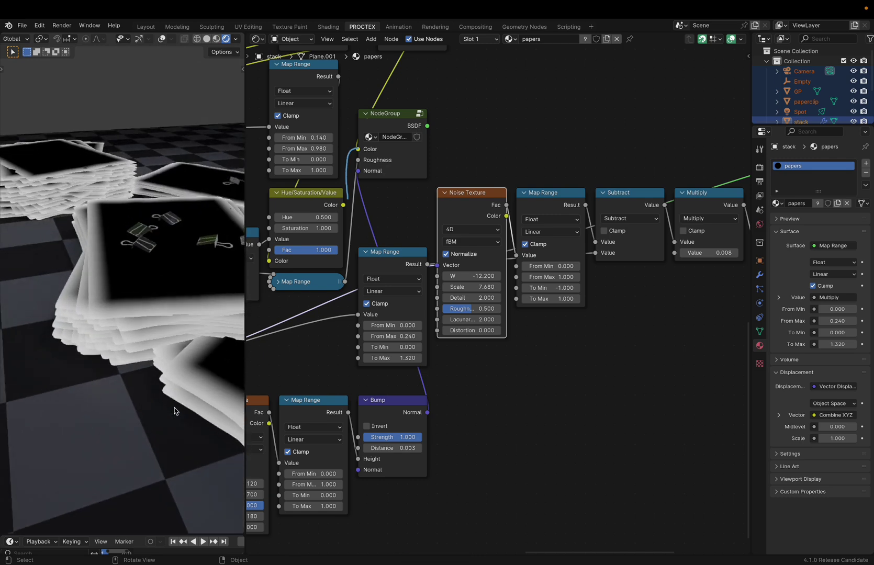
pyautogui.hscroll(5, 616, 268)
pyautogui.hscroll(-5, 620, 332)
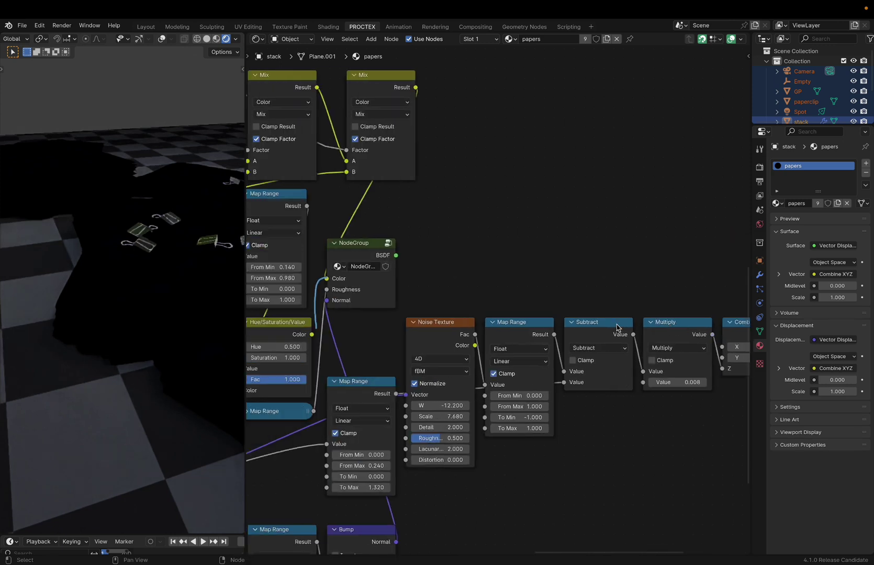
pyautogui.keyDown('ctrl'); pyautogui.keyDown('shift'); pyautogui.click(435, 275); pyautogui.keyUp('shift'); pyautogui.keyUp('ctrl')
pyautogui.click(527, 264)
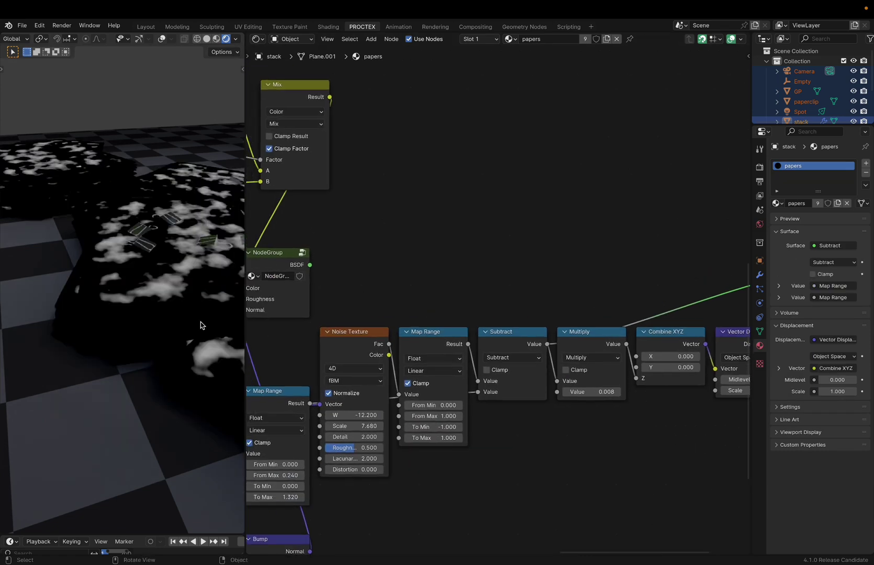
# Reconnect the NodeGroup as the papers surface, save papers.blend, and adjust a stacker tree value.
pyautogui.moveTo(198, 321)
pyautogui.mouseDown(button='middle')
pyautogui.moveTo(190, 327)
pyautogui.moveTo(192, 304)
pyautogui.mouseUp(button='middle')
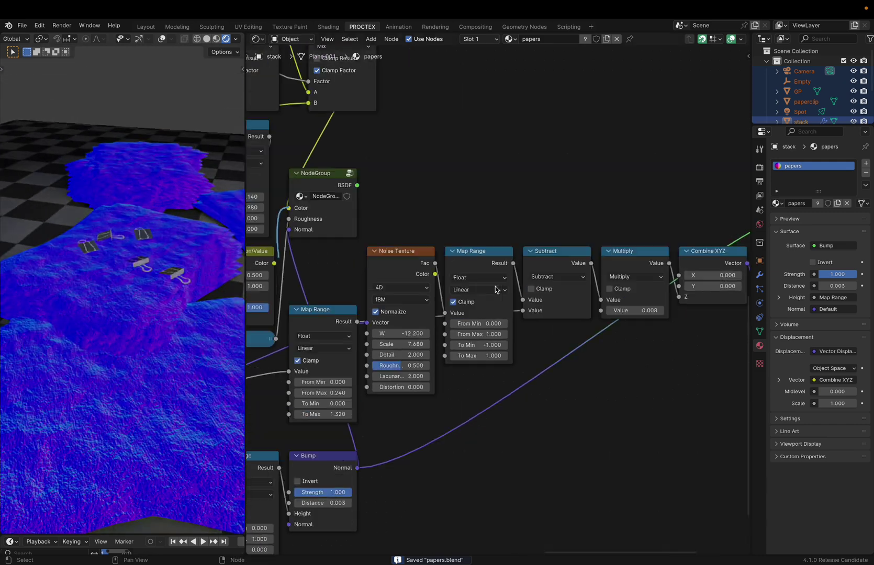
pyautogui.scroll(5, 496, 289)
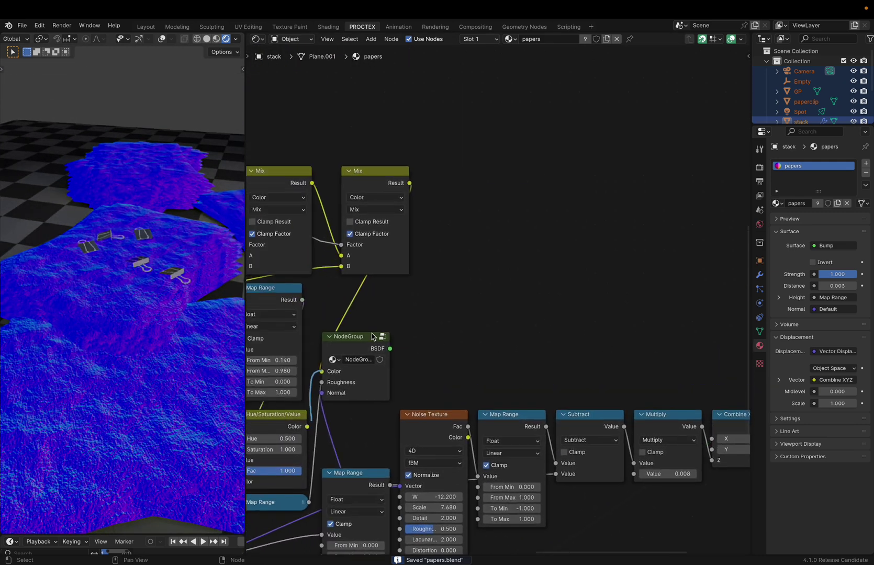
pyautogui.keyDown('ctrl'); pyautogui.keyDown('shift'); pyautogui.click(387, 337); pyautogui.keyUp('shift'); pyautogui.keyUp('ctrl')
pyautogui.hotkey('ctrl', 's')
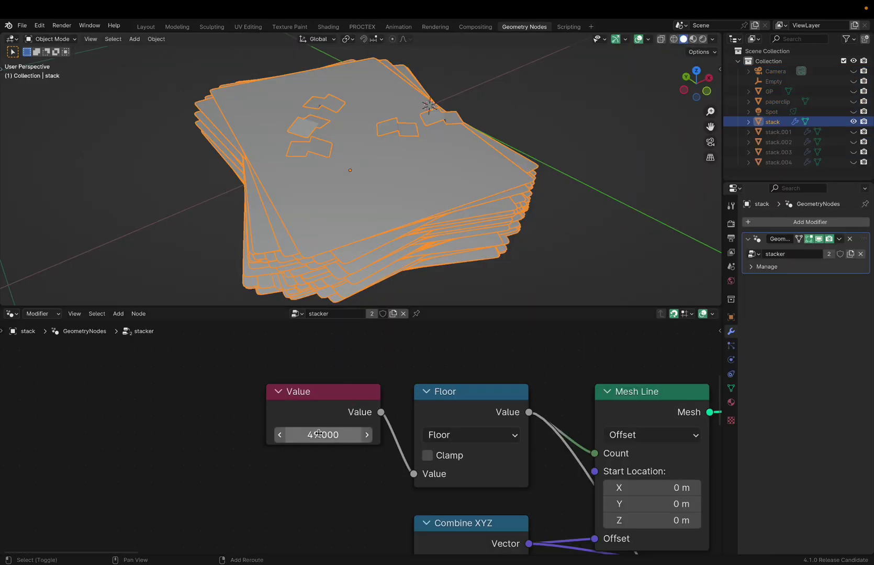
pyautogui.moveTo(323, 435)
pyautogui.mouseDown()
pyautogui.moveTo(343, 435)
pyautogui.moveTo(304, 435)
pyautogui.moveTo(316, 435)
pyautogui.mouseUp()
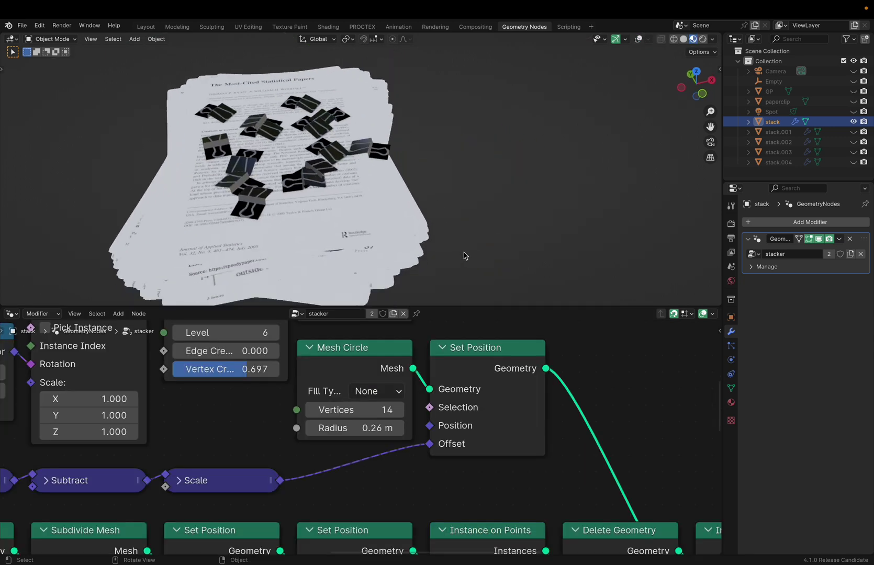
# Switch to rendered shading and set the Mesh Circle to 5 vertices with a 0.36 m radius.
pyautogui.press('z')
pyautogui.click(453, 130)
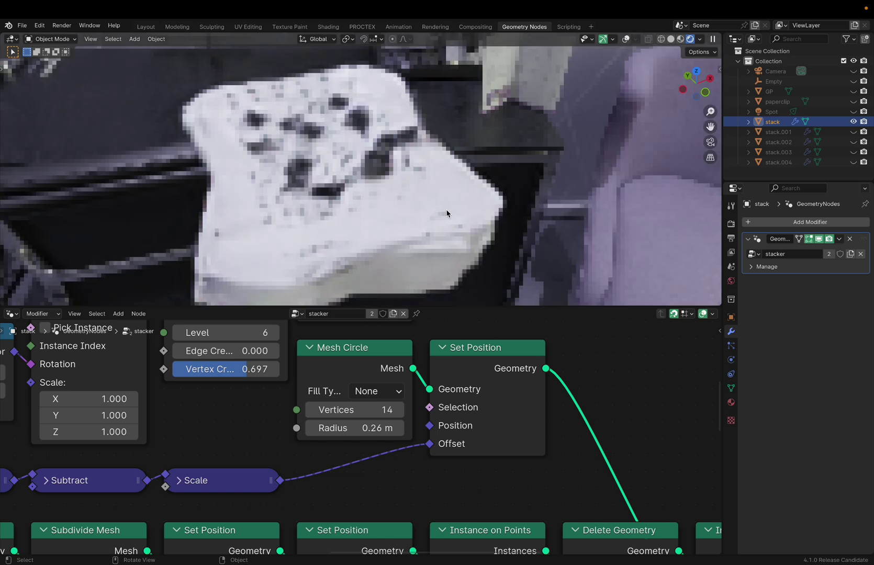
pyautogui.moveTo(355, 409)
pyautogui.mouseDown()
pyautogui.moveTo(377, 410)
pyautogui.moveTo(340, 409)
pyautogui.mouseUp()
pyautogui.moveTo(356, 428)
pyautogui.mouseDown()
pyautogui.moveTo(376, 428)
pyautogui.moveTo(361, 428)
pyautogui.mouseUp()
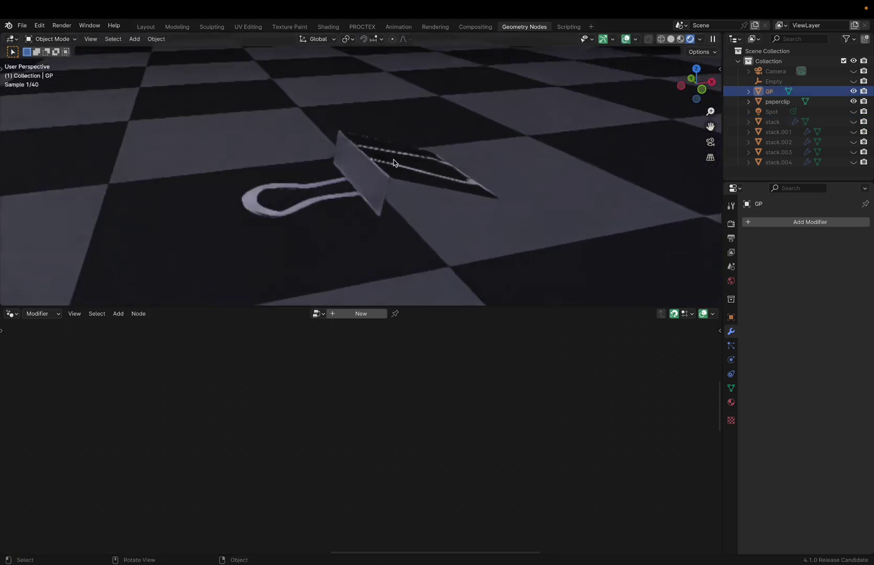
pyautogui.moveTo(394, 162); pyautogui.dragTo(385, 167, button='middle')
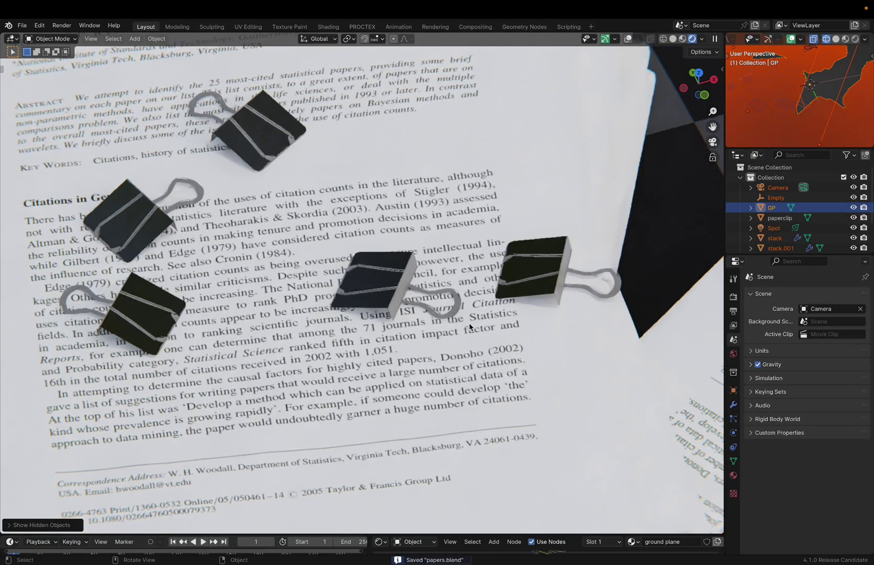
pyautogui.scroll(-8, 469, 327)
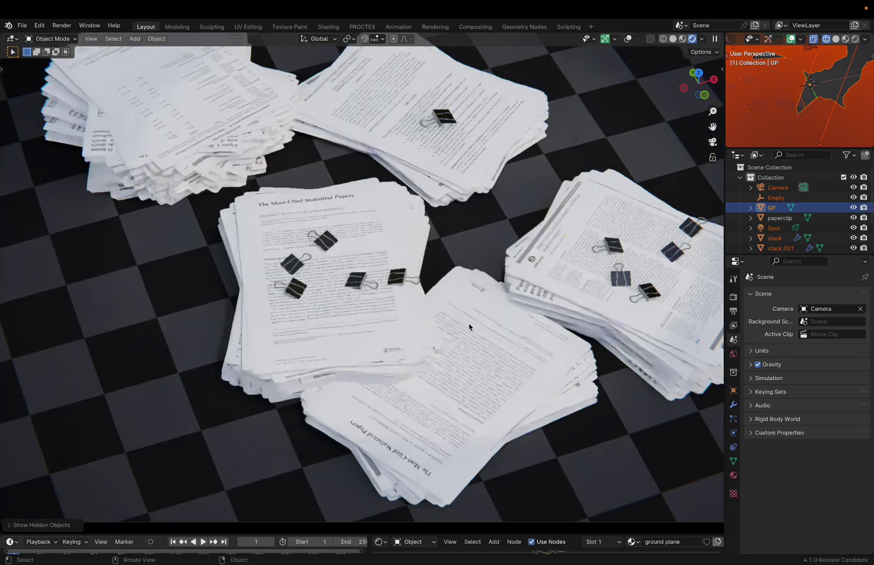